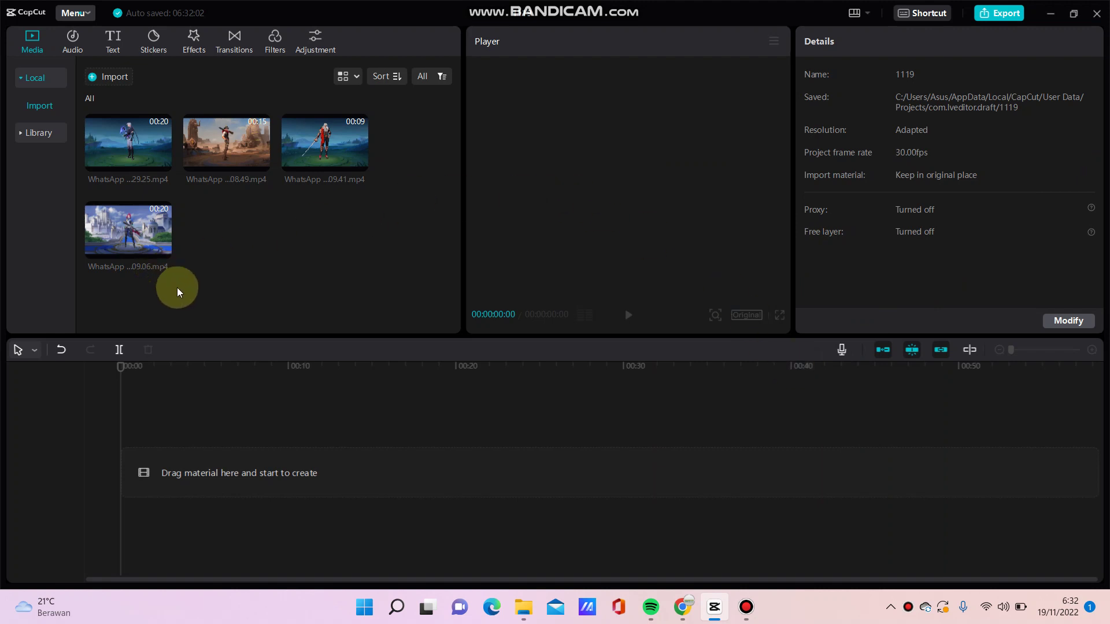
Preview the castle character clip, then add the castle and swordsman clips to the timeline.
{"action": "left_click", "coordinate": [146, 243]}
{"action": "key", "text": "space"}
{"action": "left_click_drag", "start_coordinate": [171, 381], "coordinate": [125, 474]}
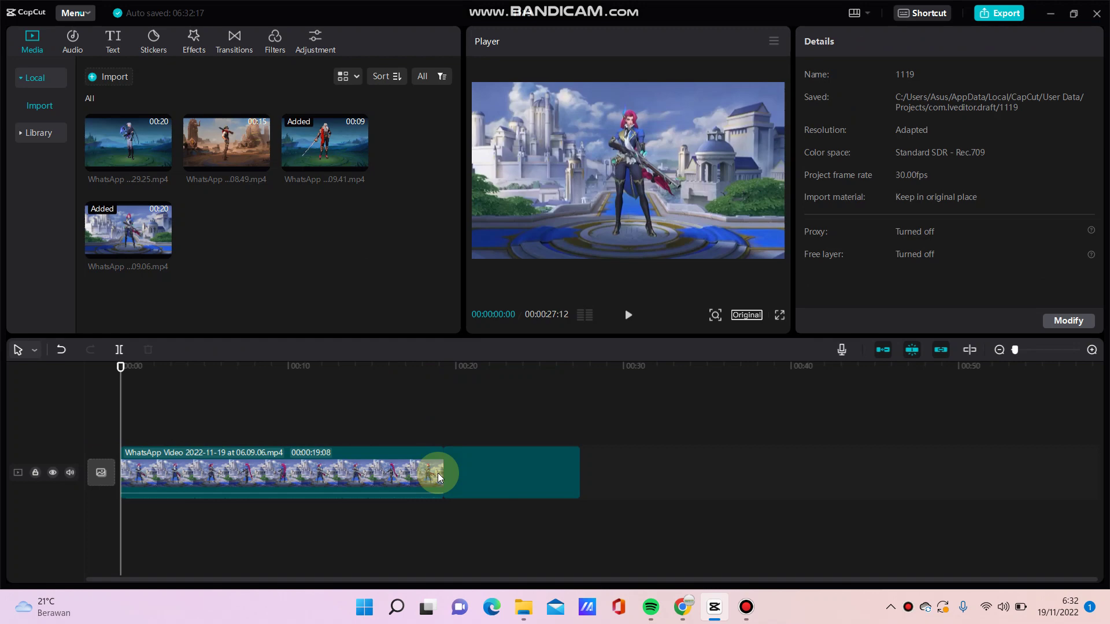
{"action": "left_click_drag", "start_coordinate": [448, 422], "coordinate": [438, 473]}
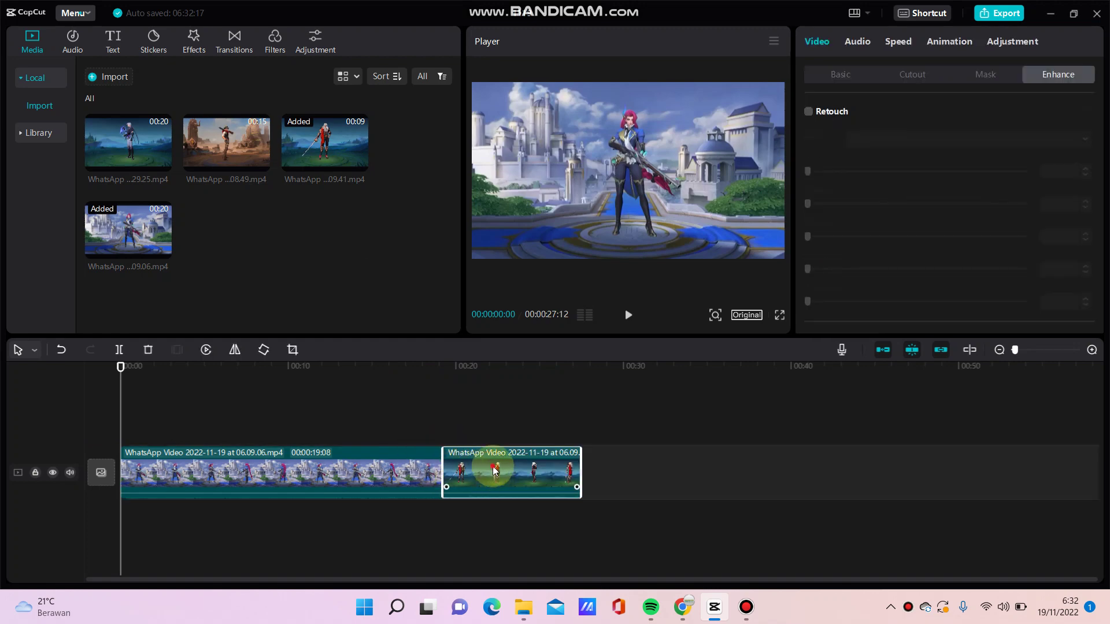
Trim the castle clip to about eight seconds and stack the swordsman clip above it.
{"action": "left_click", "coordinate": [427, 472]}
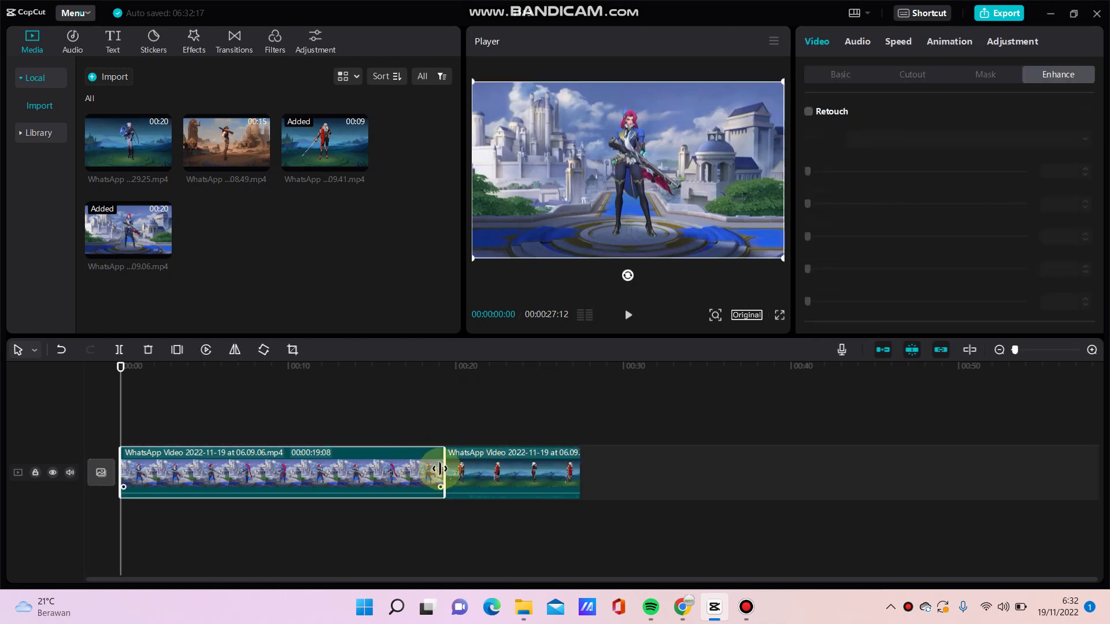
{"action": "left_click_drag", "start_coordinate": [248, 461], "coordinate": [255, 465]}
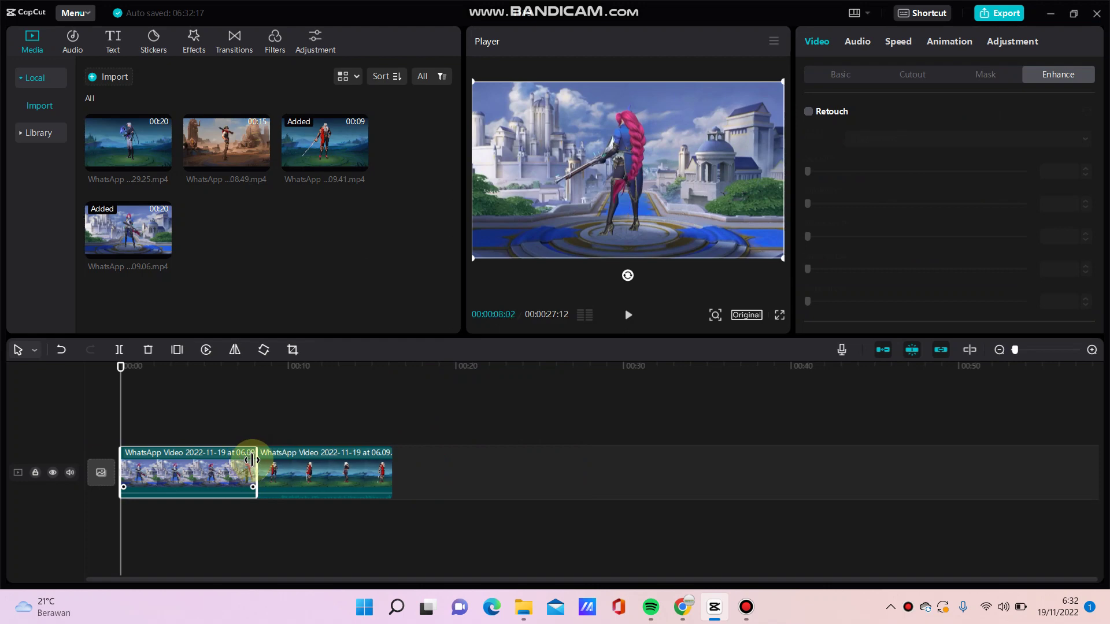
{"action": "left_click", "coordinate": [351, 465]}
{"action": "left_click_drag", "start_coordinate": [347, 462], "coordinate": [189, 429]}
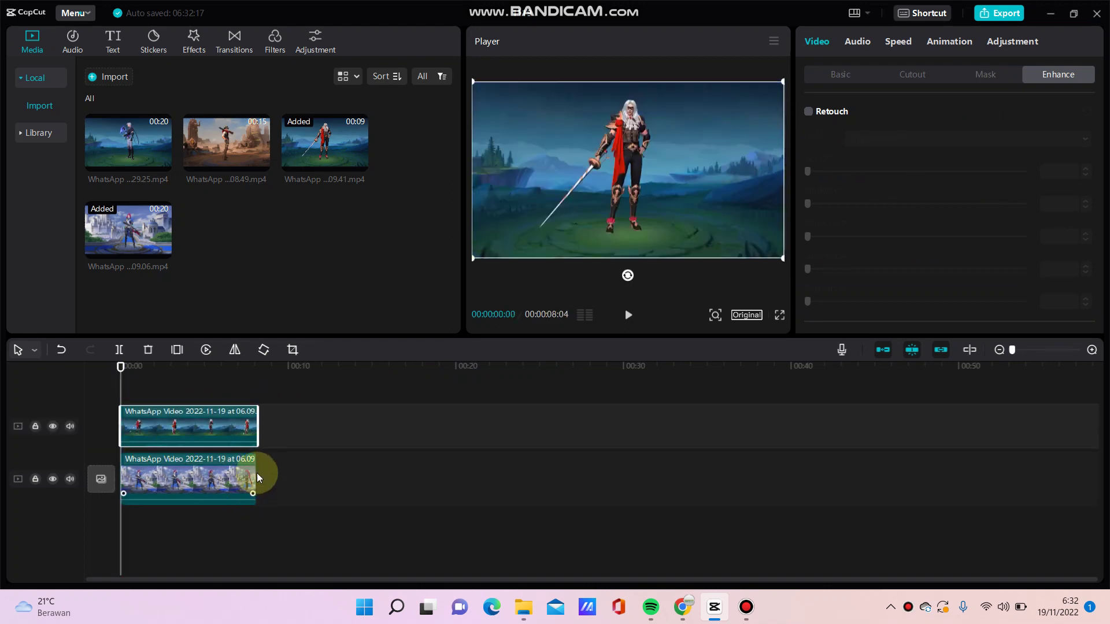
{"action": "left_click", "coordinate": [257, 473]}
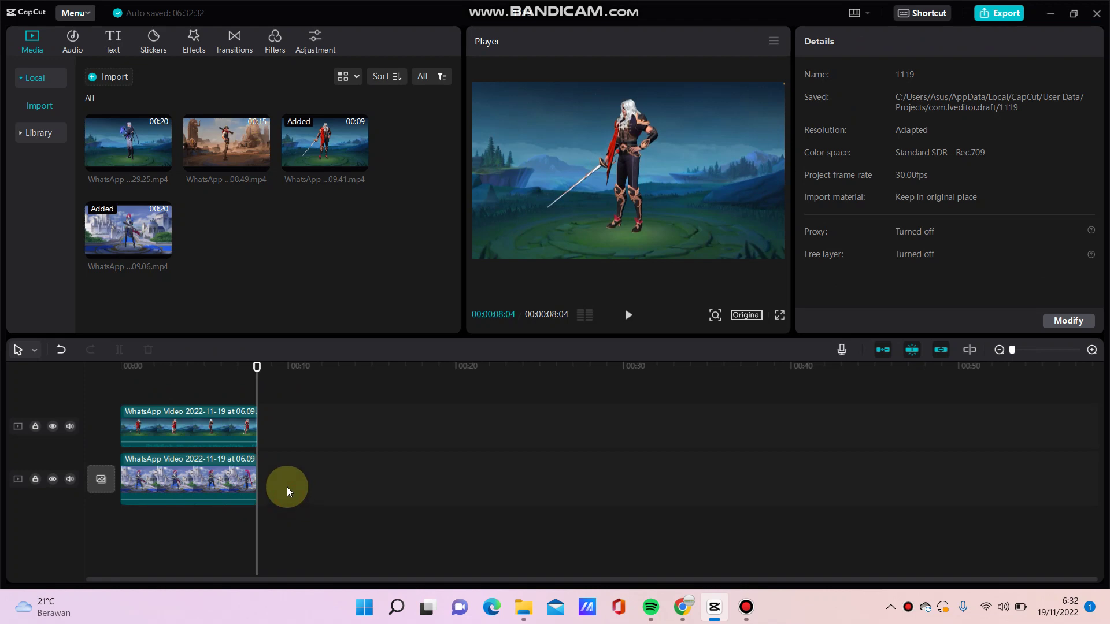
{"action": "left_click", "coordinate": [198, 419]}
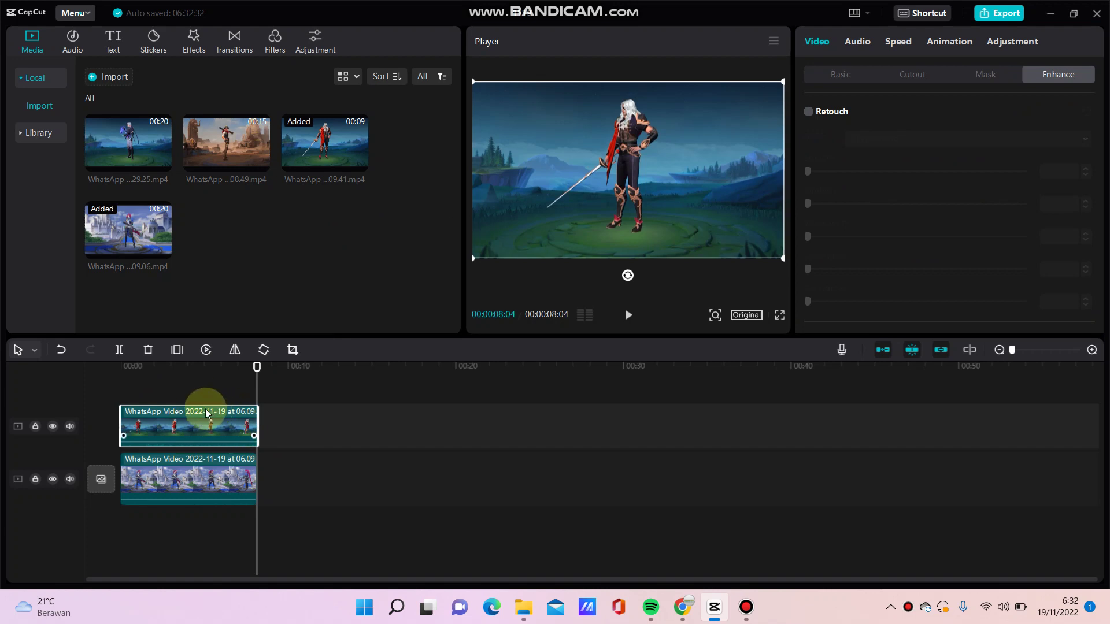
Add a Split mask to the swordsman overlay, rotated to 56°, and rewind the playhead to the start.
{"action": "left_click", "coordinate": [986, 78]}
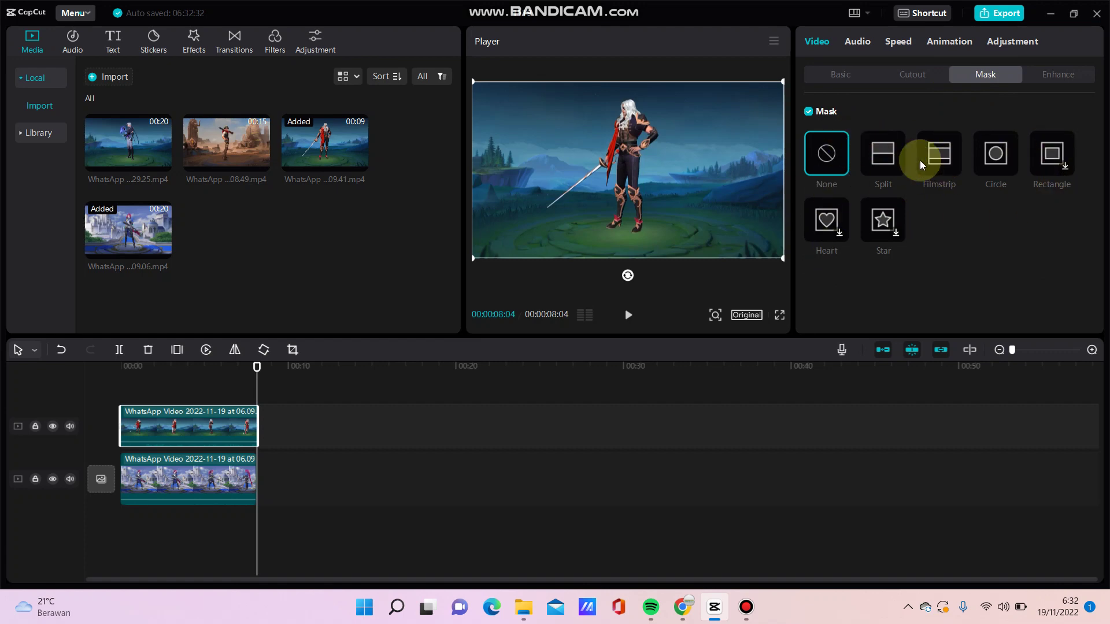
{"action": "left_click", "coordinate": [889, 157]}
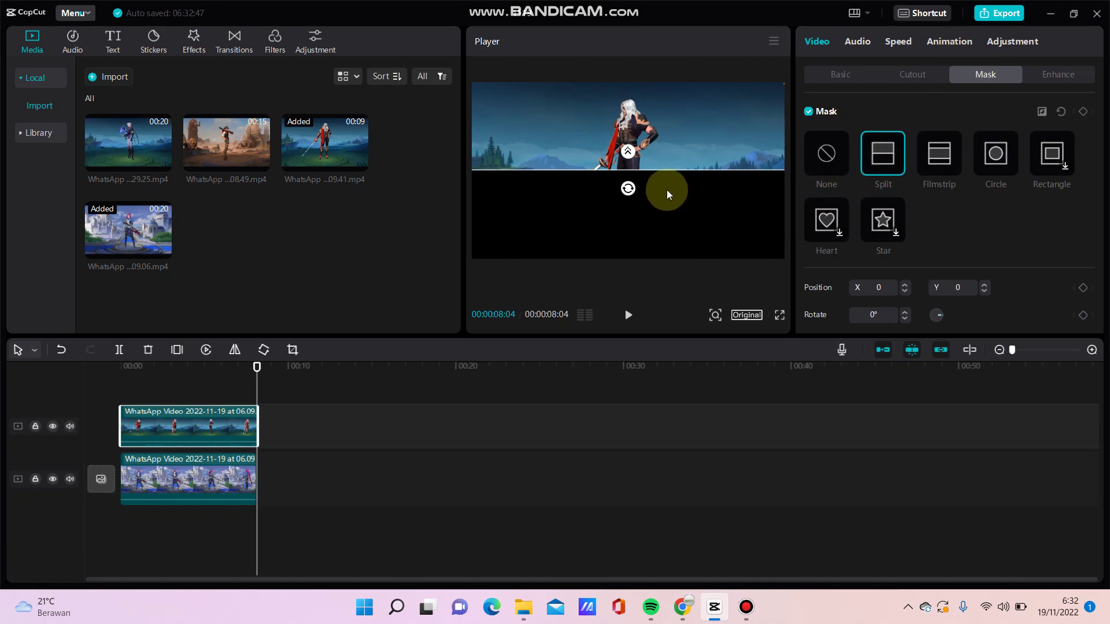
{"action": "mouse_move", "coordinate": [628, 189]}
{"action": "left_mouse_down"}
{"action": "mouse_move", "coordinate": [603, 189]}
{"action": "mouse_move", "coordinate": [505, 258]}
{"action": "left_mouse_up"}
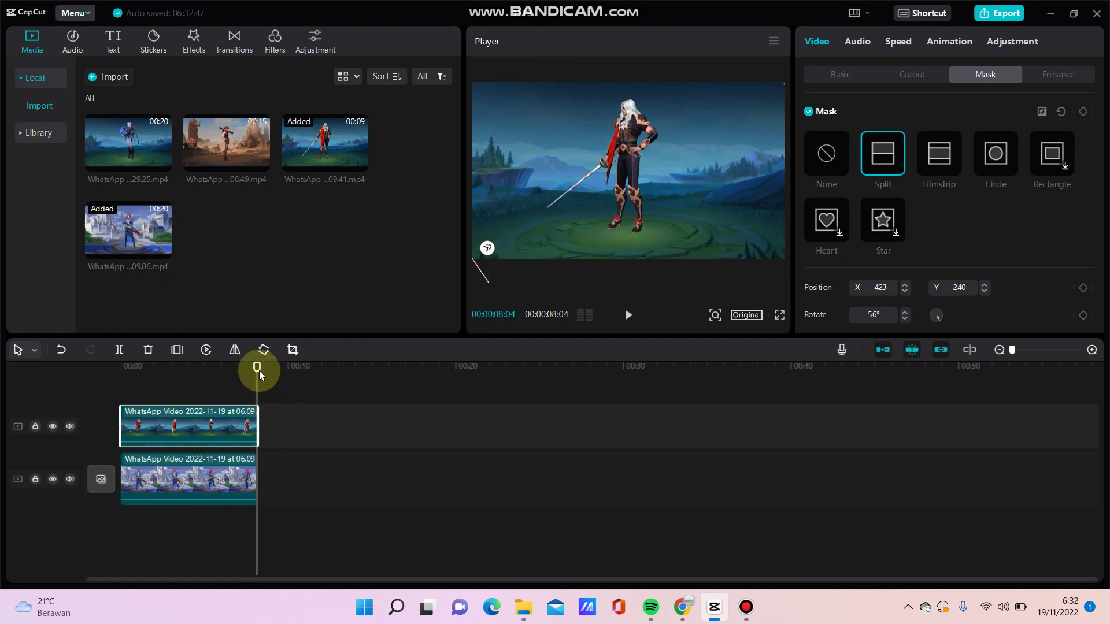
{"action": "left_click_drag", "start_coordinate": [254, 371], "coordinate": [257, 368]}
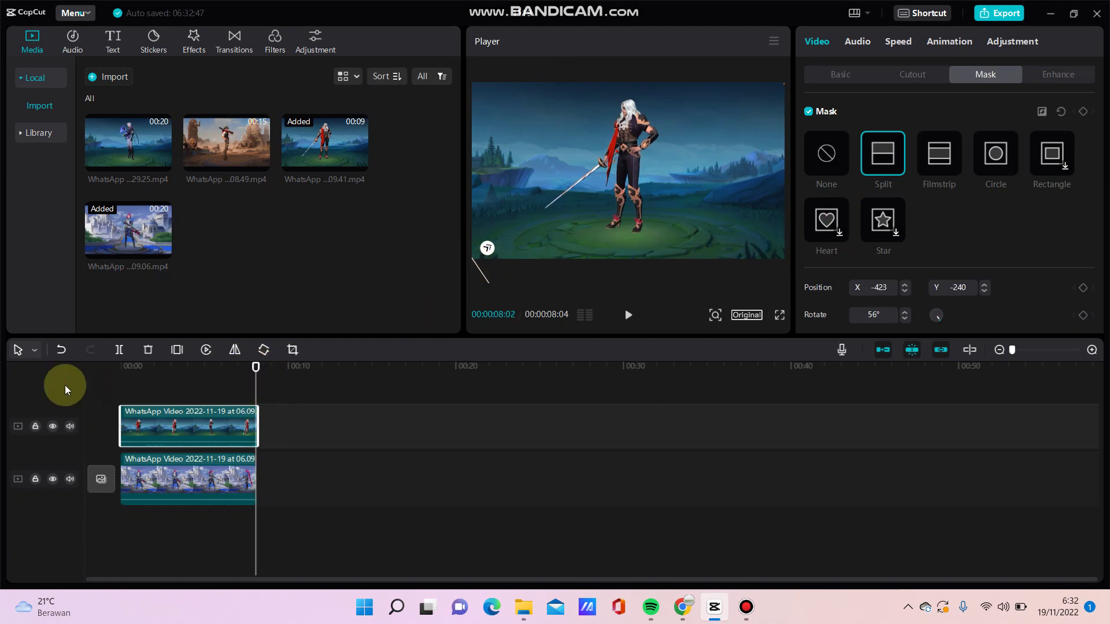
{"action": "key", "text": "Home"}
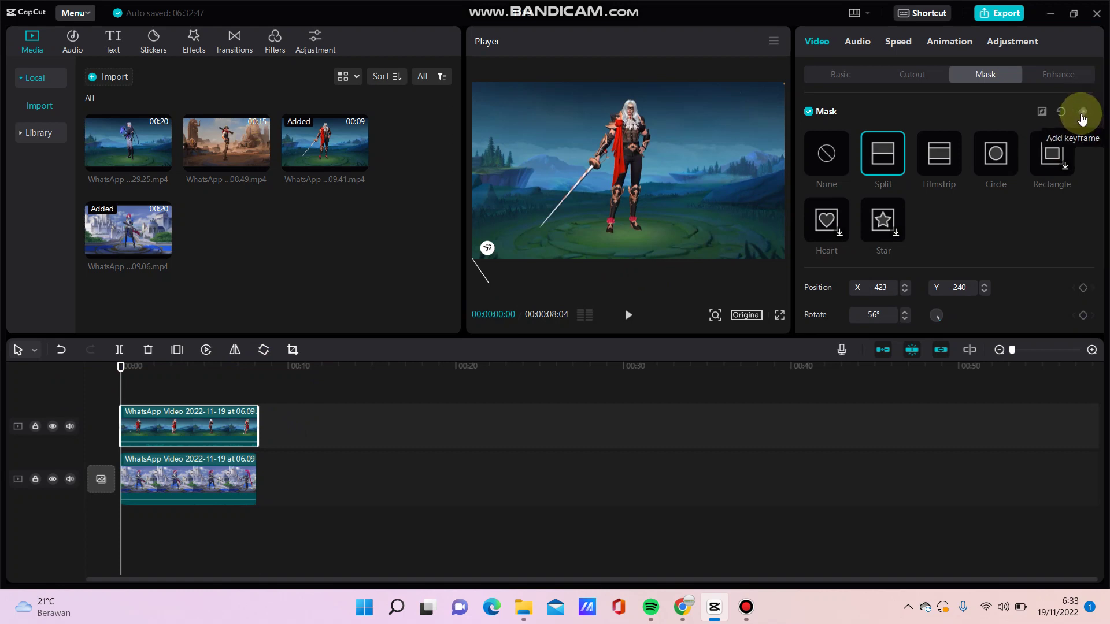
Keyframe the split mask at 00:00, then again at about three seconds with the line centred.
{"action": "left_click", "coordinate": [1082, 113]}
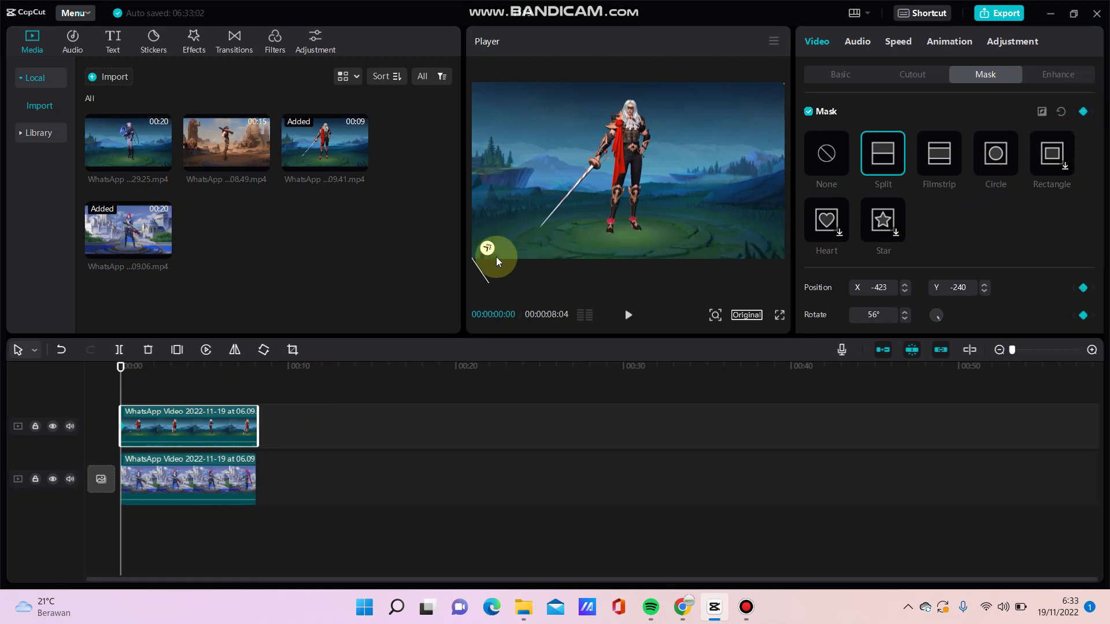
{"action": "left_click_drag", "start_coordinate": [120, 368], "coordinate": [185, 380]}
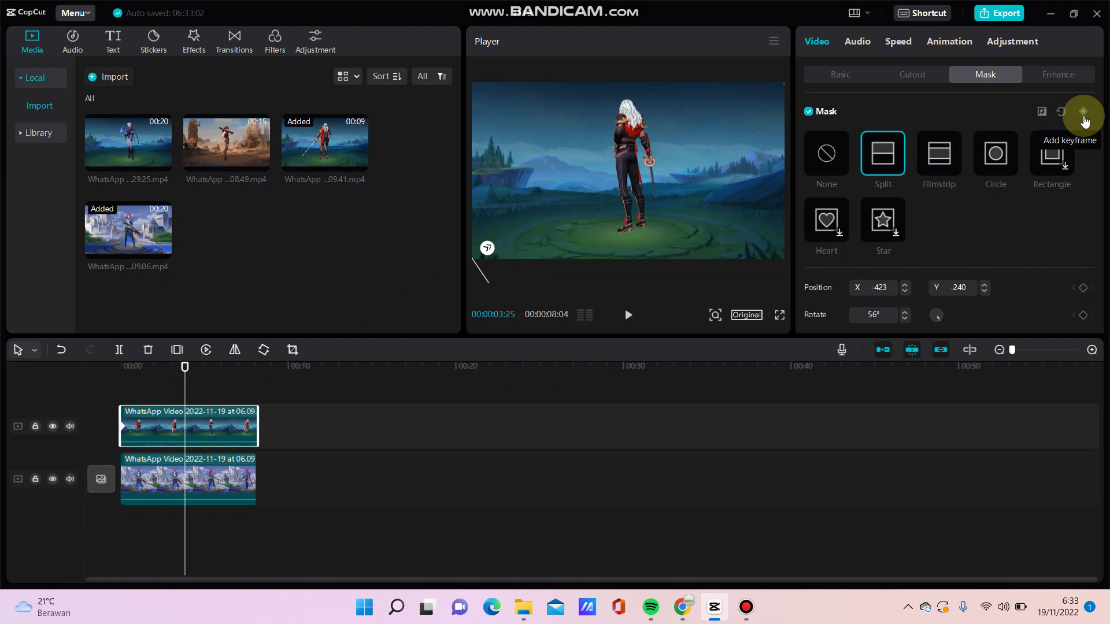
{"action": "left_click_drag", "start_coordinate": [475, 265], "coordinate": [636, 209]}
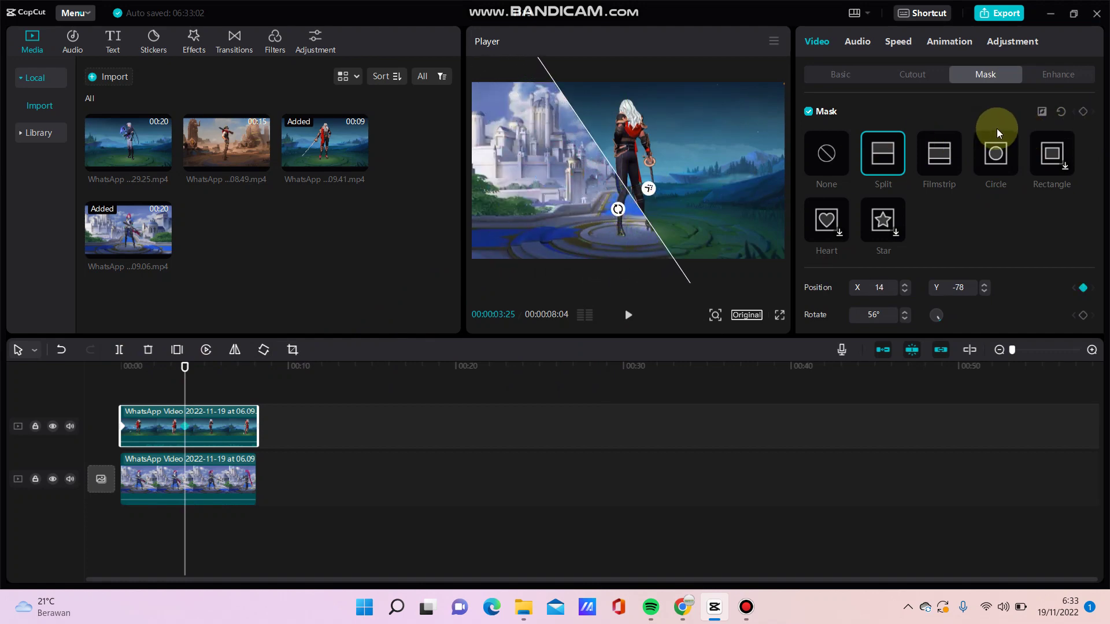
{"action": "left_click", "coordinate": [1083, 111]}
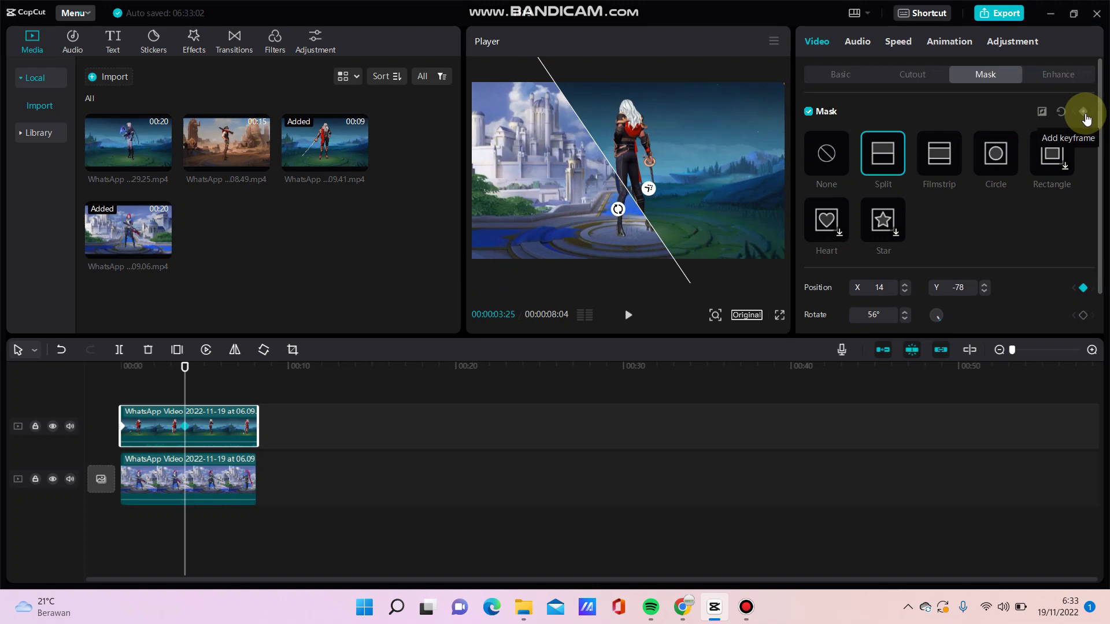
{"action": "left_click", "coordinate": [1083, 112]}
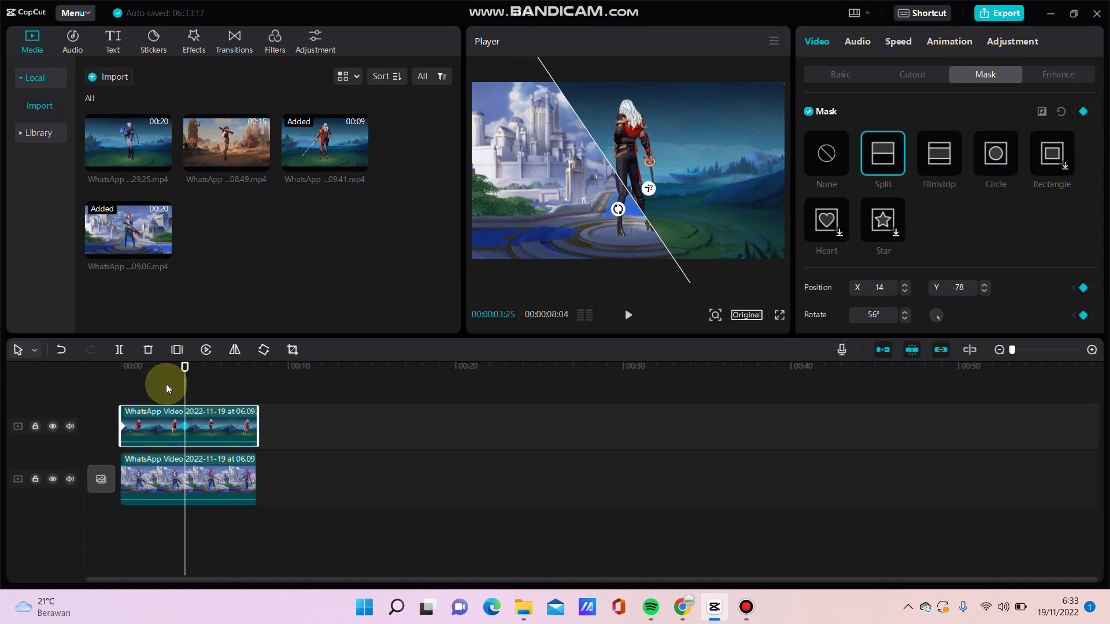
Keyframe the split line past the top-right corner at 00:08:02, then return to the start.
{"action": "left_click_drag", "start_coordinate": [187, 368], "coordinate": [253, 377]}
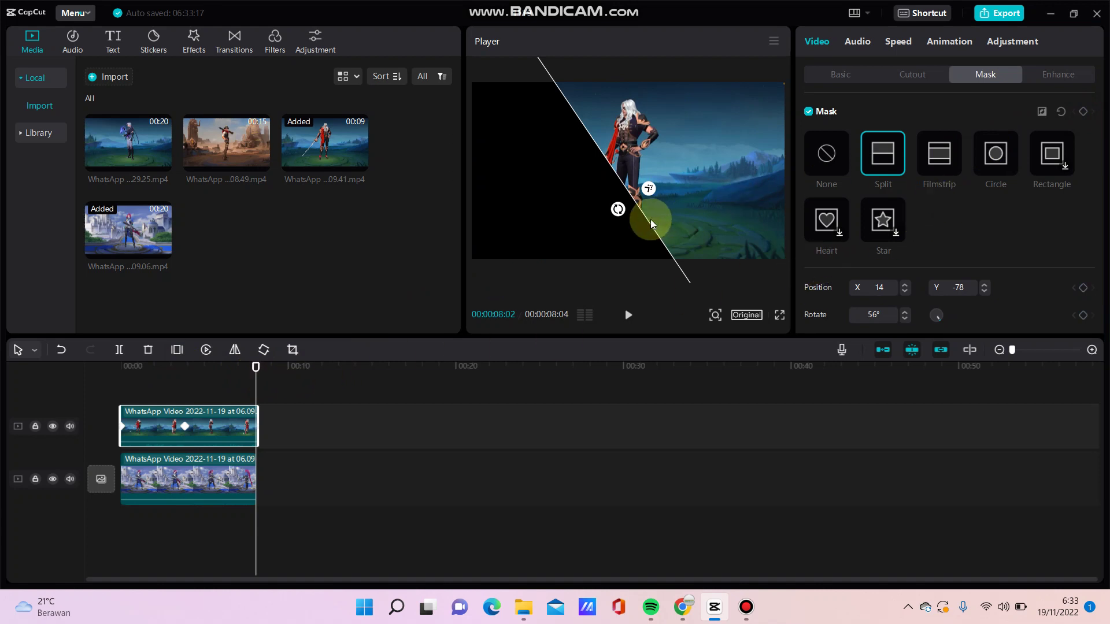
{"action": "mouse_move", "coordinate": [649, 218]}
{"action": "left_mouse_down"}
{"action": "mouse_move", "coordinate": [761, 166]}
{"action": "mouse_move", "coordinate": [818, 112]}
{"action": "left_mouse_up"}
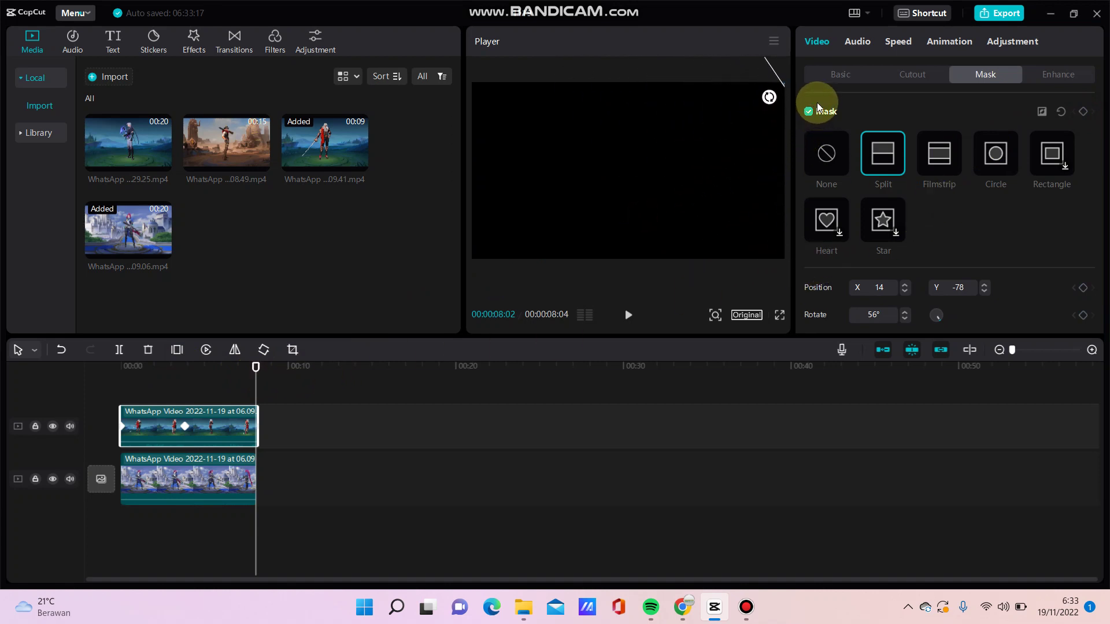
{"action": "left_click", "coordinate": [1082, 114]}
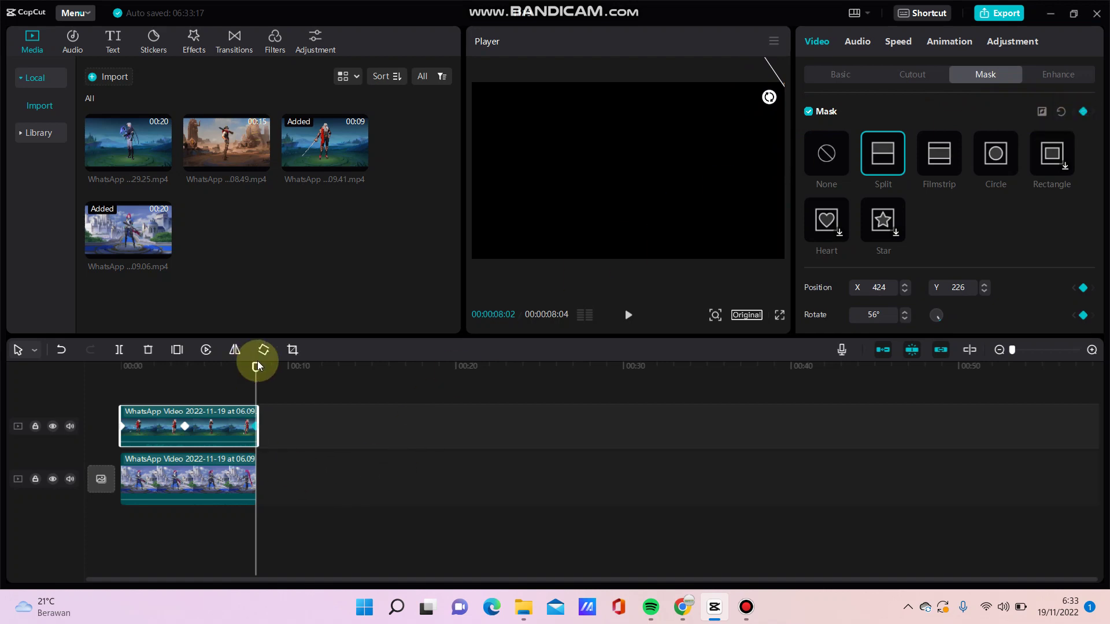
{"action": "key", "text": "Home"}
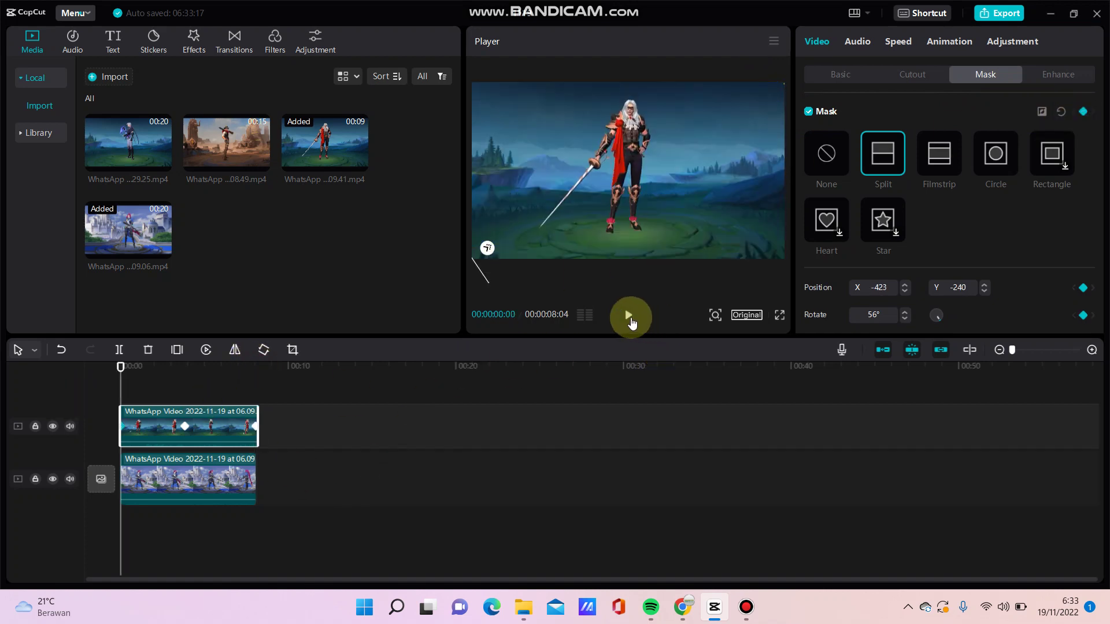
Mute the swordsman and castle tracks and play the diagonal wipe through to the end.
{"action": "left_click", "coordinate": [629, 316]}
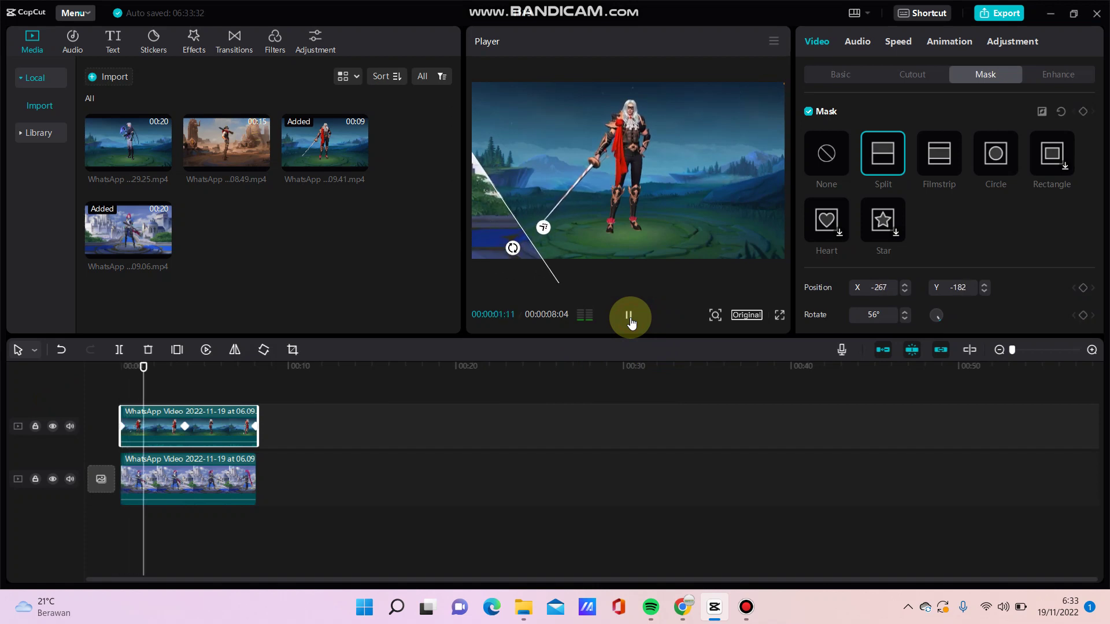
{"action": "left_click", "coordinate": [70, 426]}
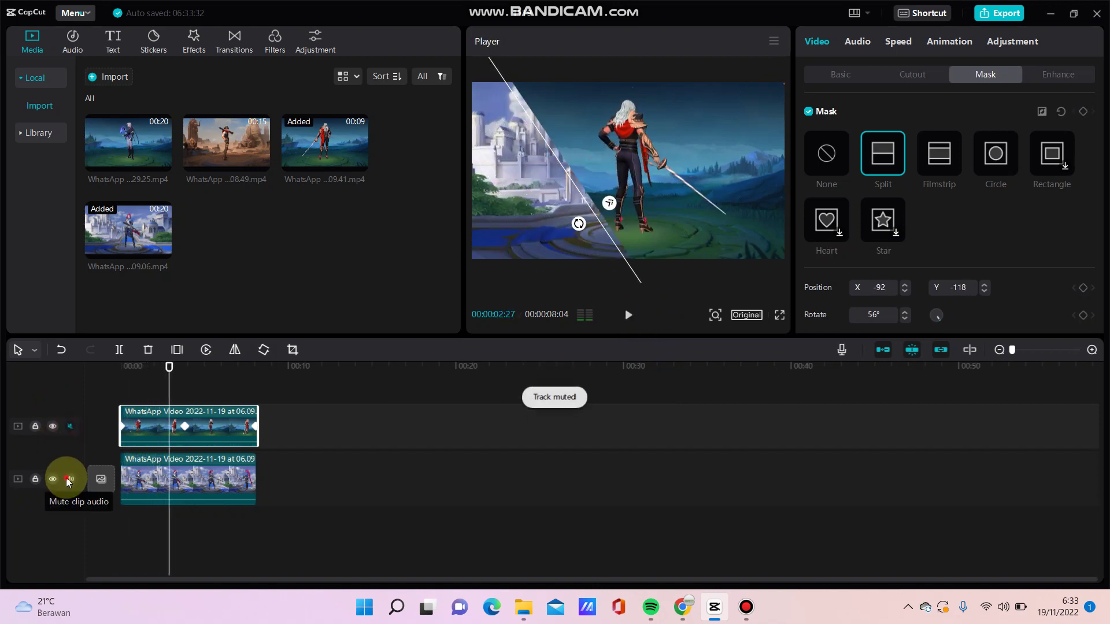
{"action": "left_click", "coordinate": [69, 480]}
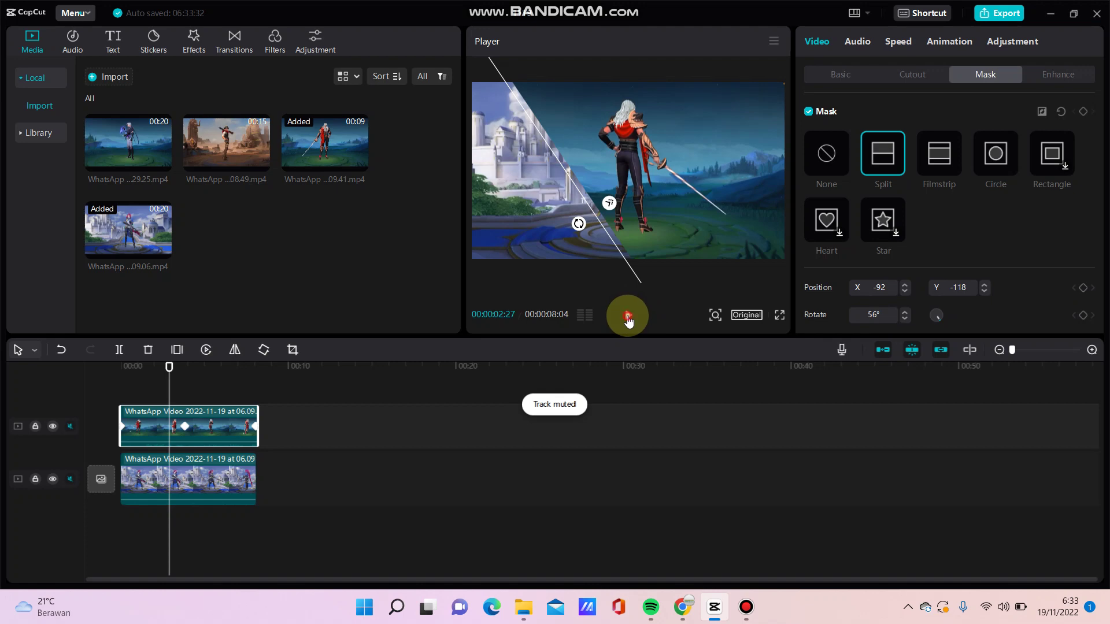
{"action": "left_click", "coordinate": [630, 317]}
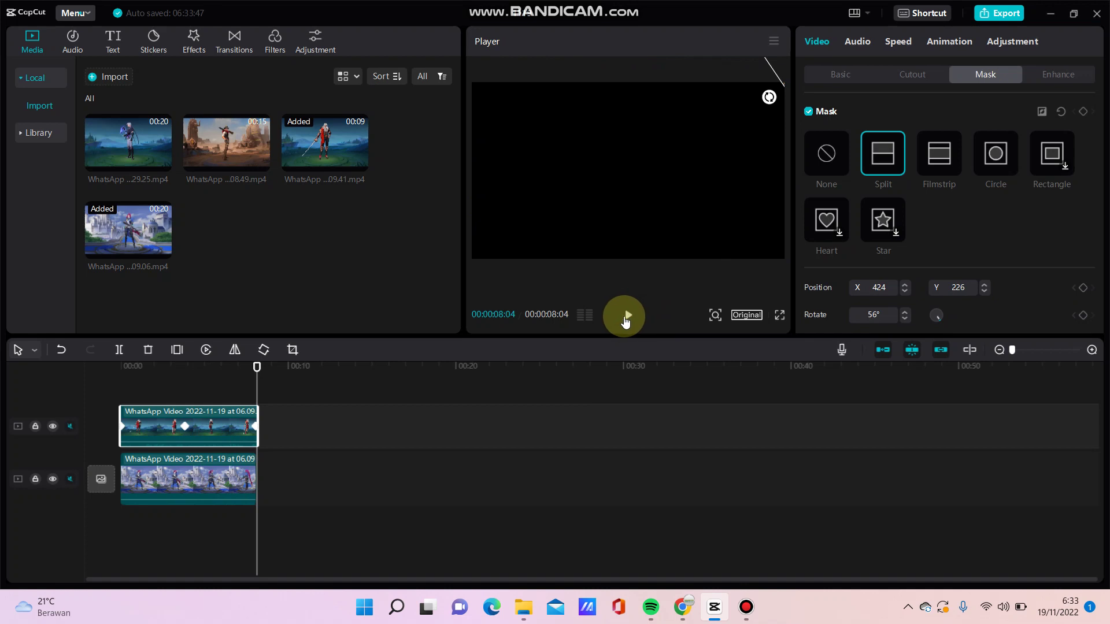
{"action": "left_click", "coordinate": [745, 609]}
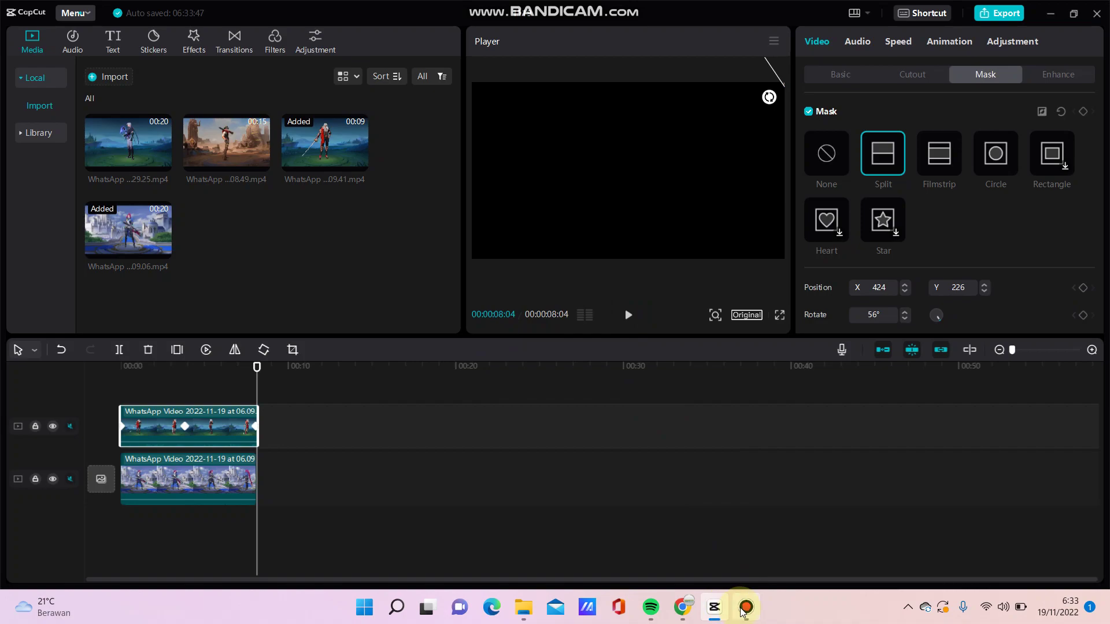